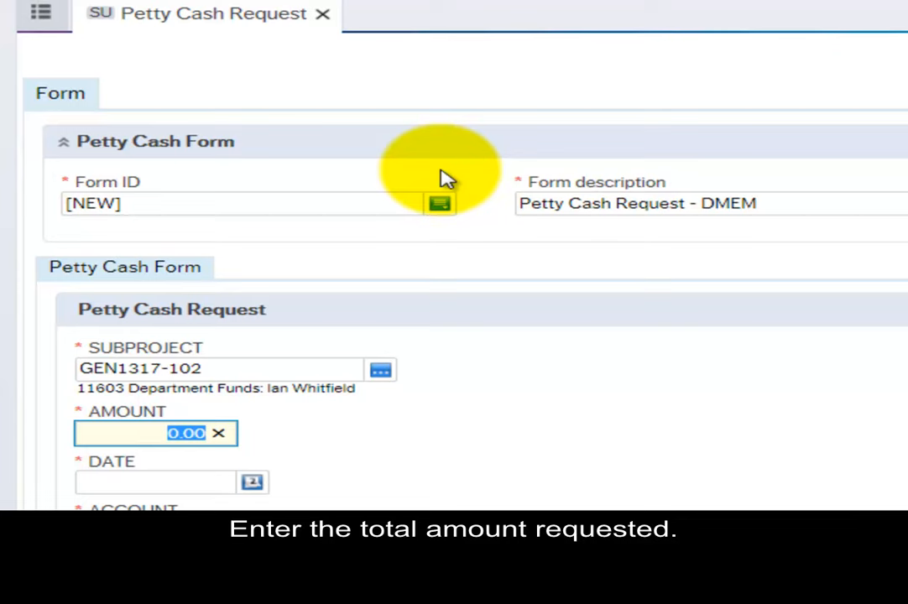
Set the petty cash request amount to 20 and the request date to 08/06/2015
key("Tab")
scroll(262, 453, "down", 1)
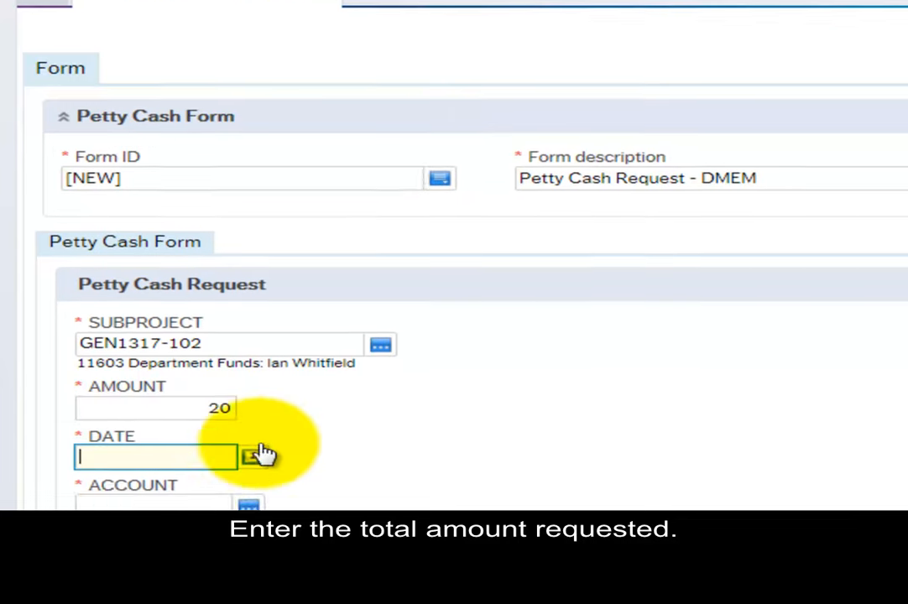
left_click(263, 453)
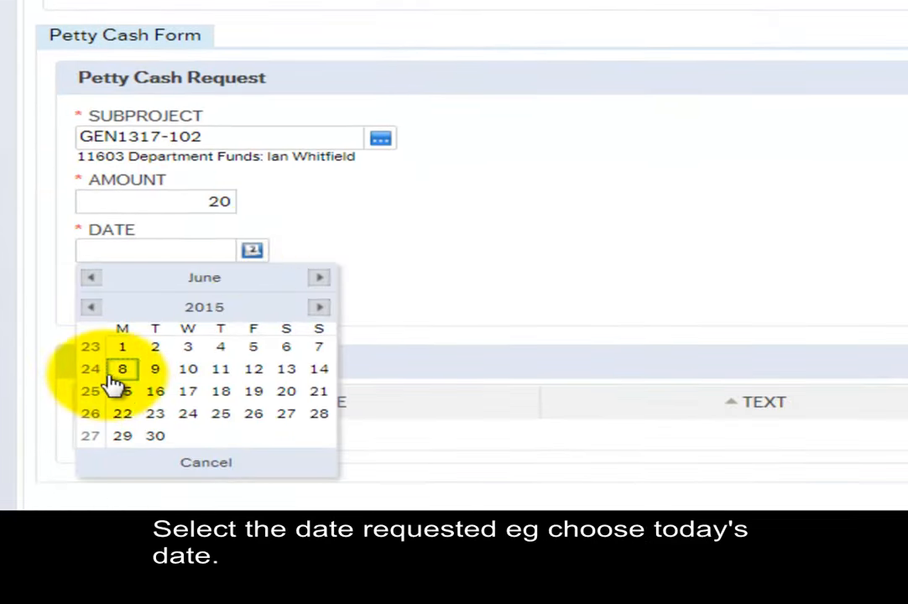
left_click(117, 371)
key("Tab")
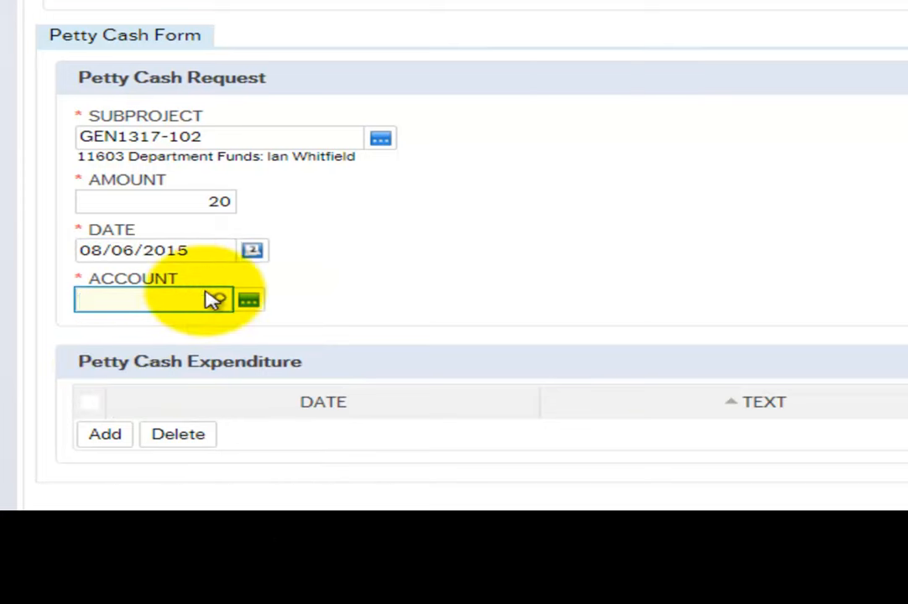
Look up the request's account with the search text "petty cash" and choose the Petty Cash Balance account
left_click(251, 302)
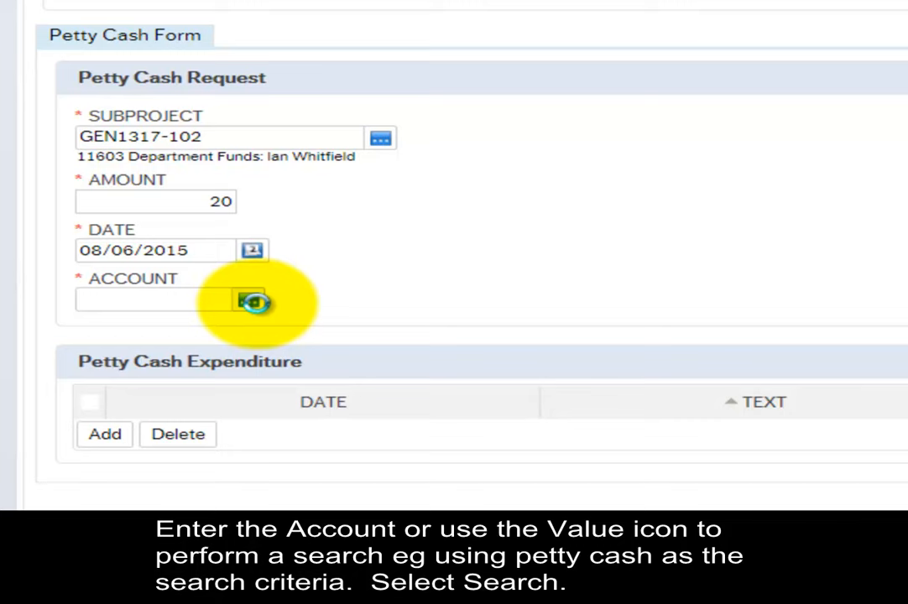
type("p")
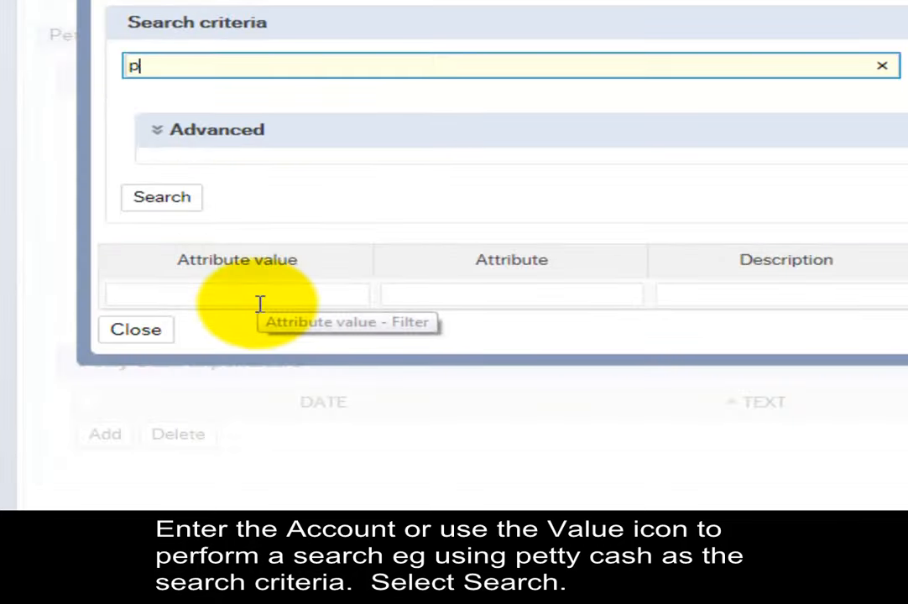
type("etty cash")
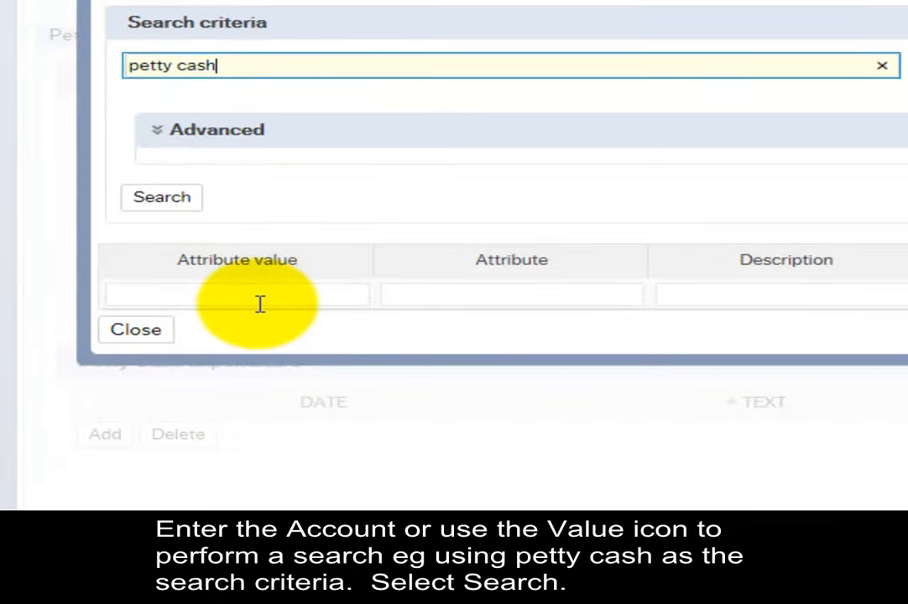
left_click(179, 204)
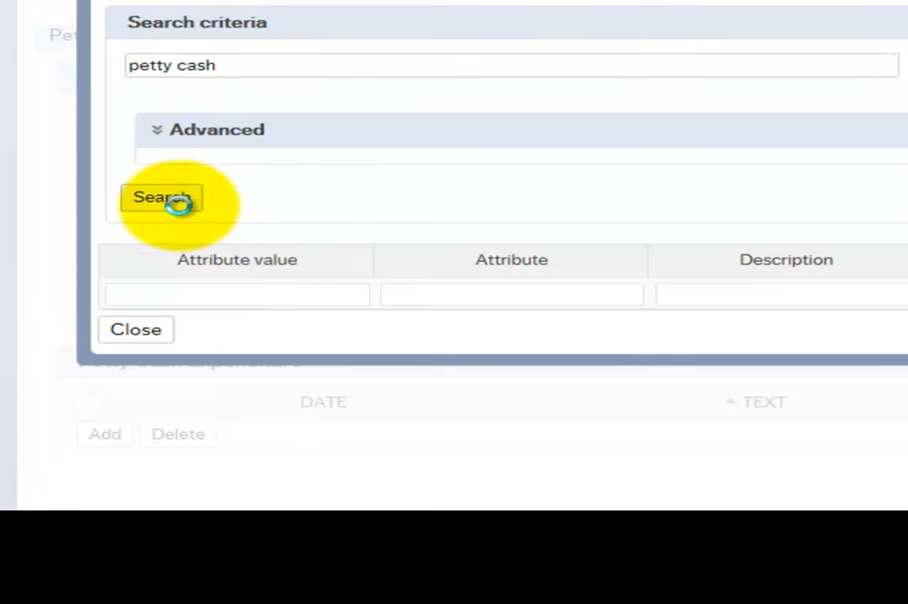
double_click(134, 319)
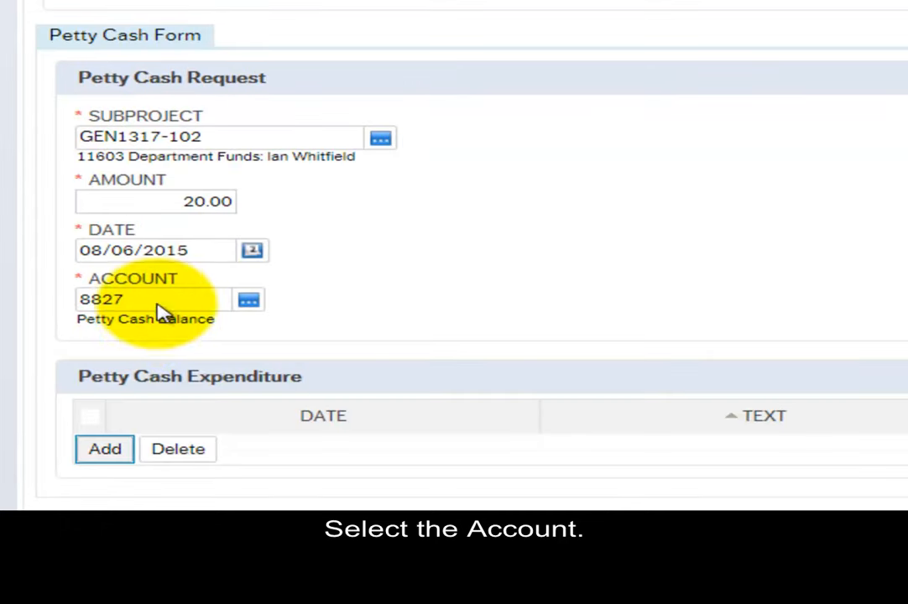
Add a petty cash expenditure line dated 09/06/2014 with the text "Tea & Coffee"
left_click(112, 449)
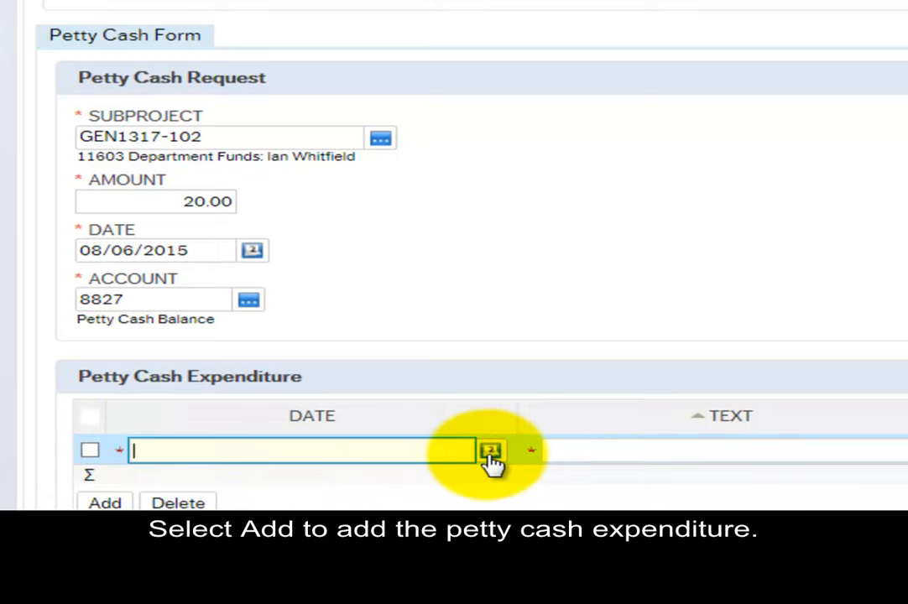
left_click(491, 451)
scroll(493, 389, "down", 3)
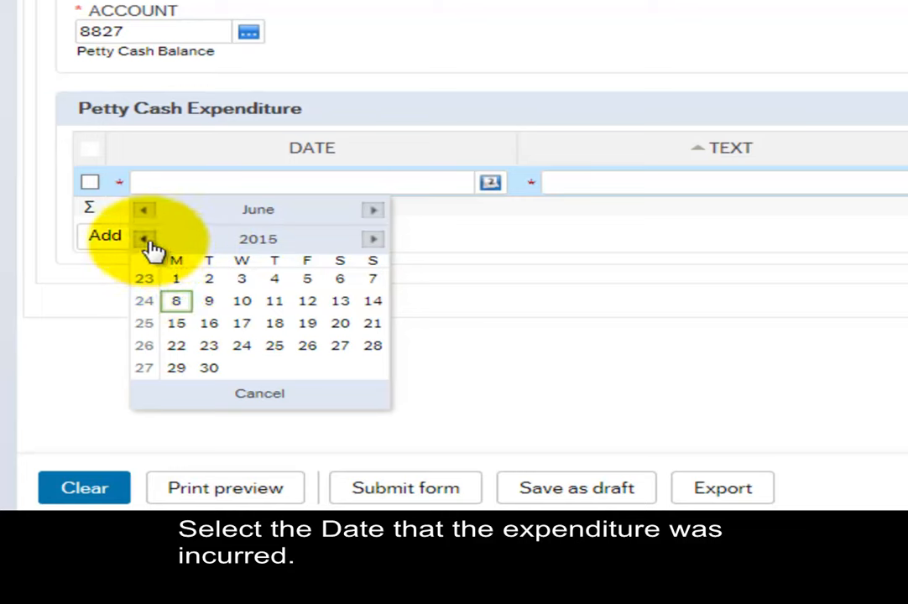
left_click(144, 240)
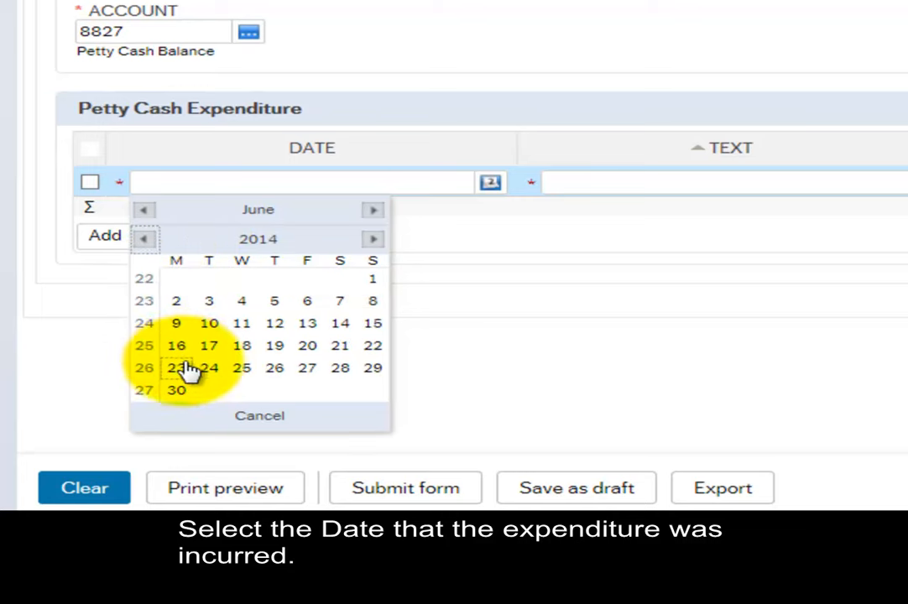
left_click(180, 322)
left_click(574, 184)
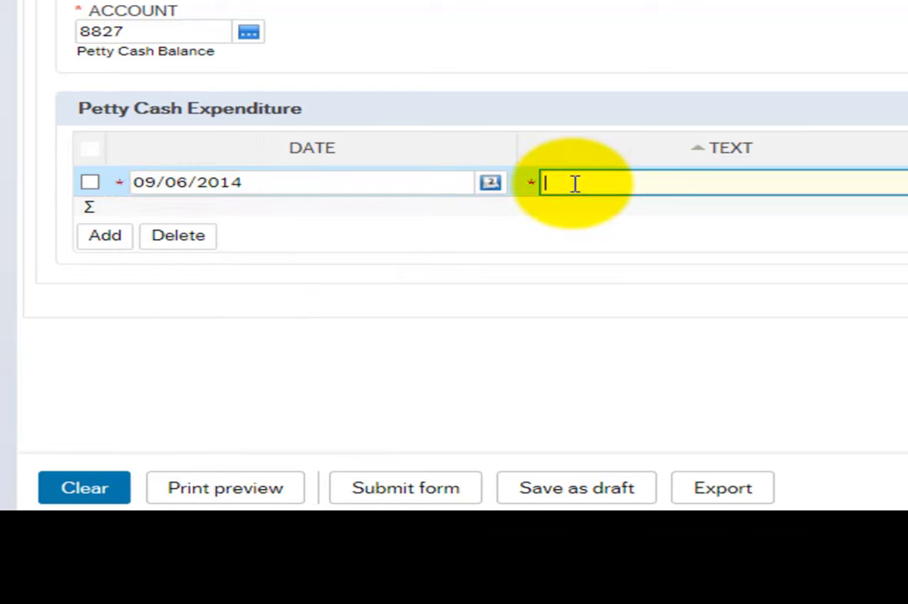
type("Tea & Coffee")
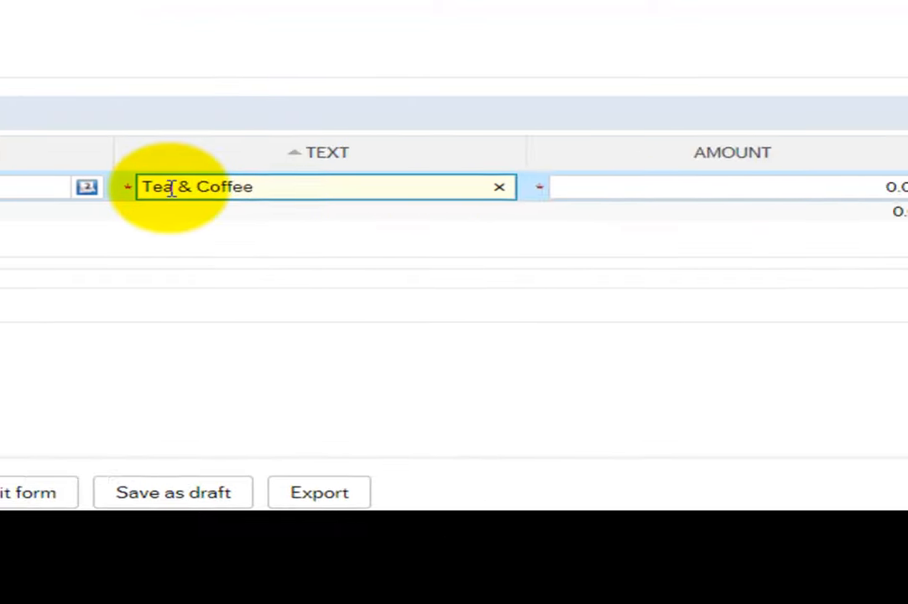
Set the Tea & Coffee line's amount to 10 and its subproject to GEN1317-102
key("Tab")
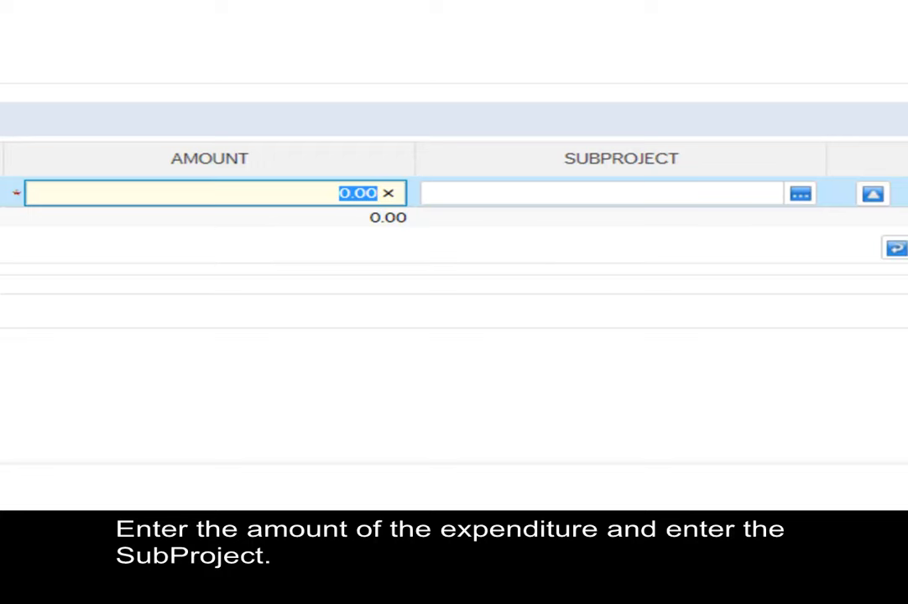
type("10")
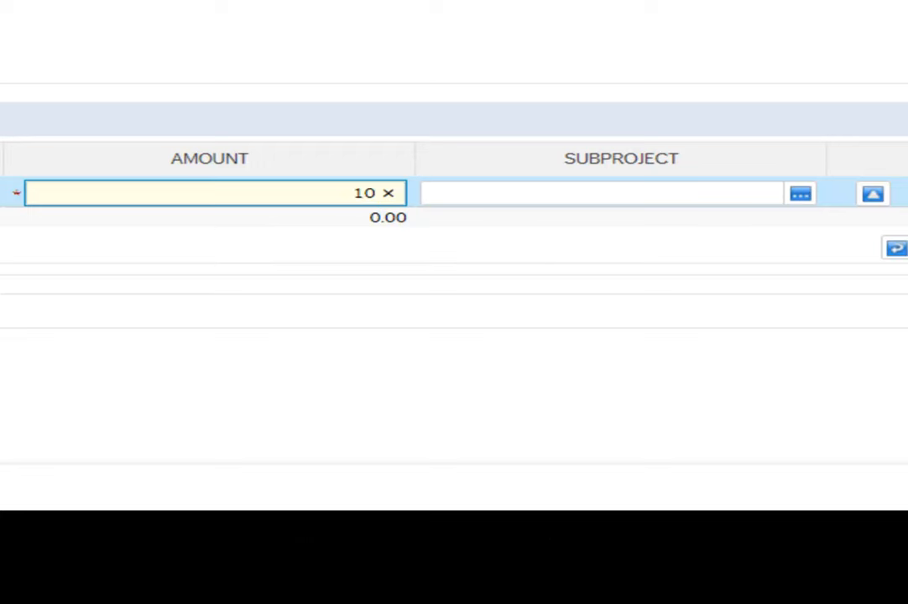
key("Tab")
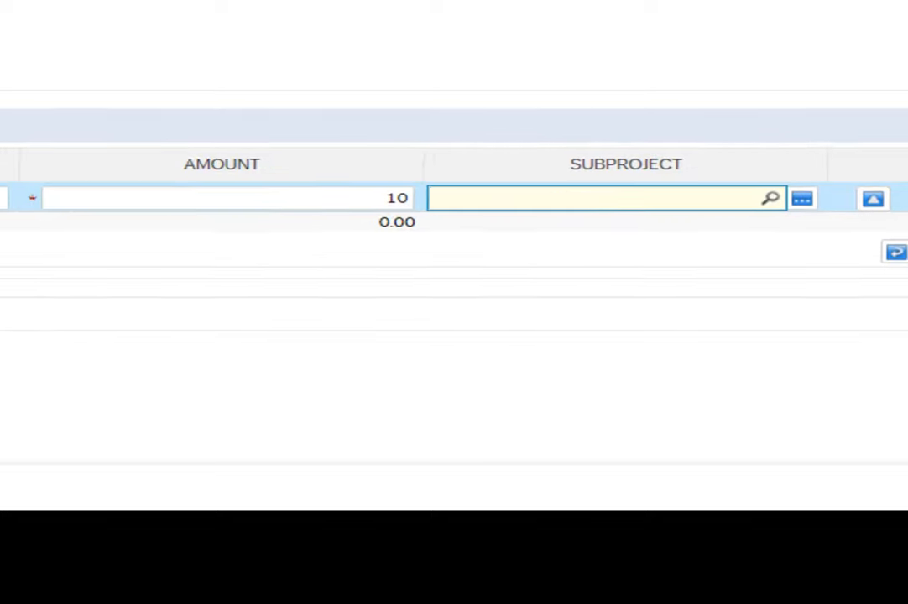
type("gen")
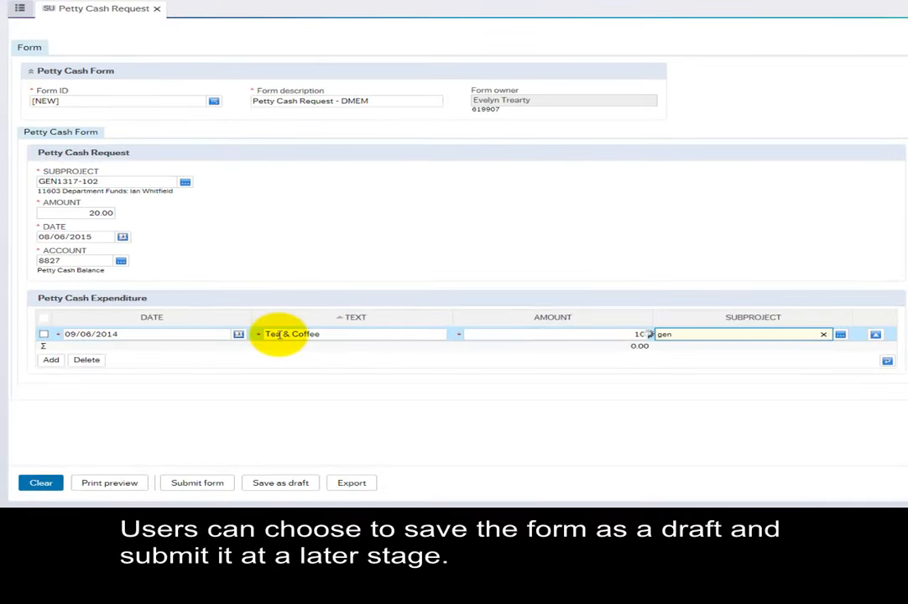
type("131")
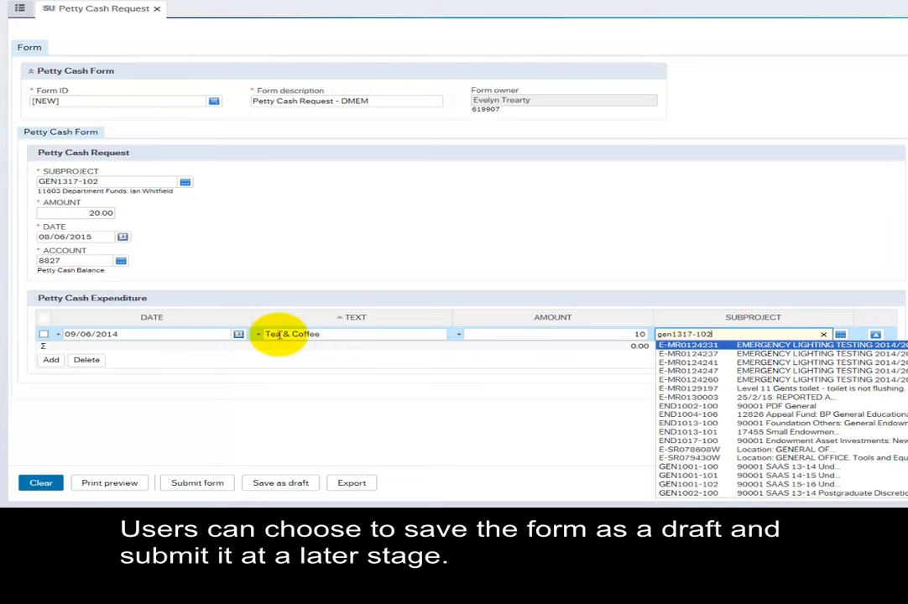
type("7-102")
key("Return")
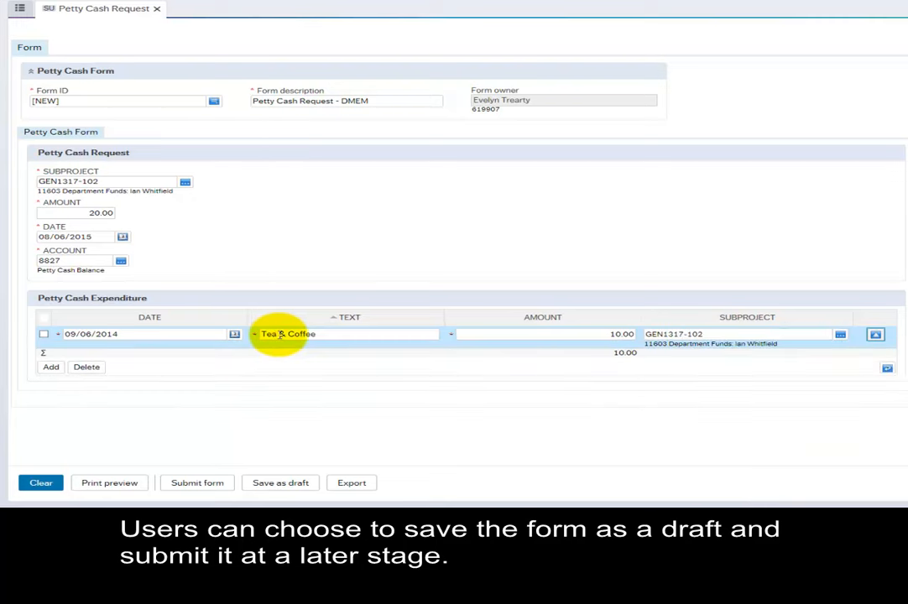
Save the petty cash request as a draft, note its request number and close the form
left_click(265, 486)
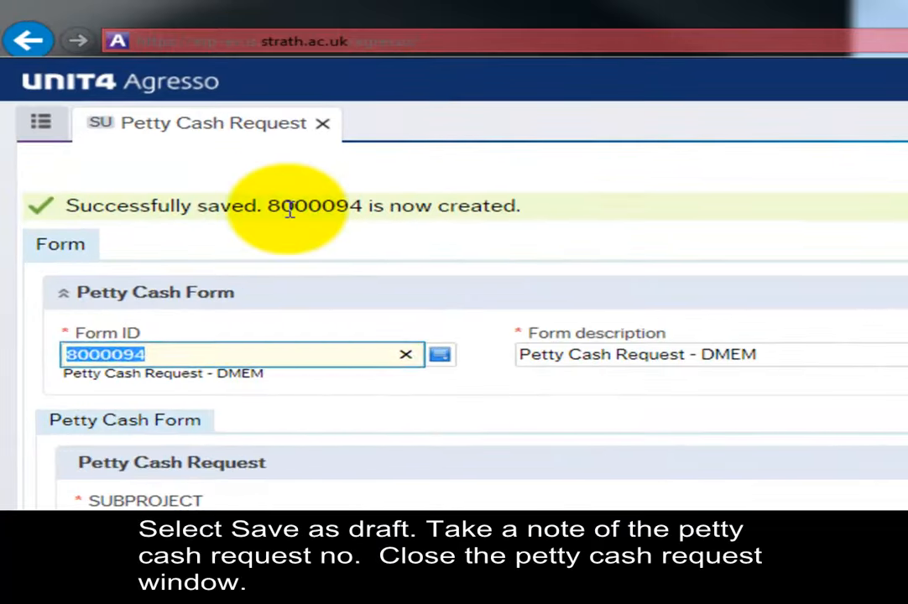
double_click(272, 89)
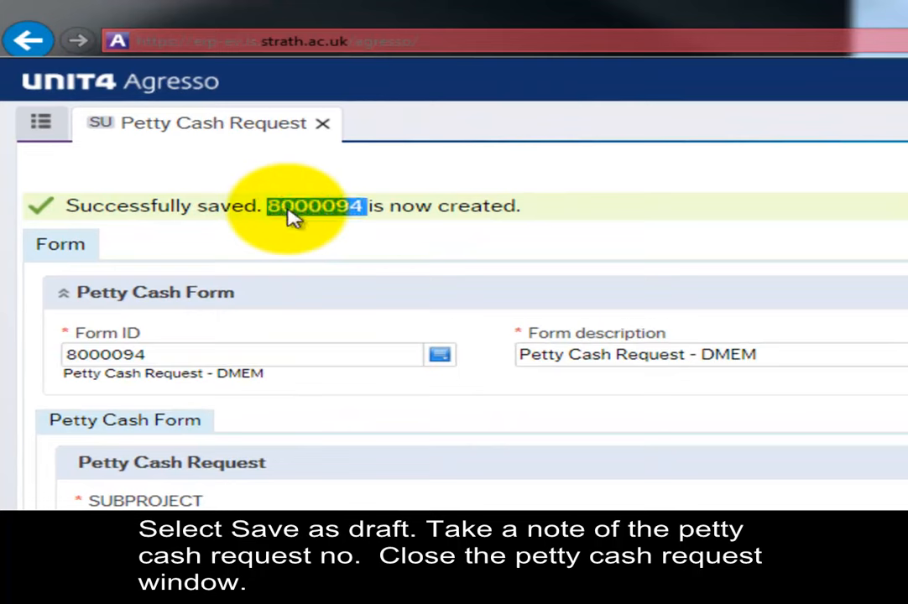
left_click(323, 126)
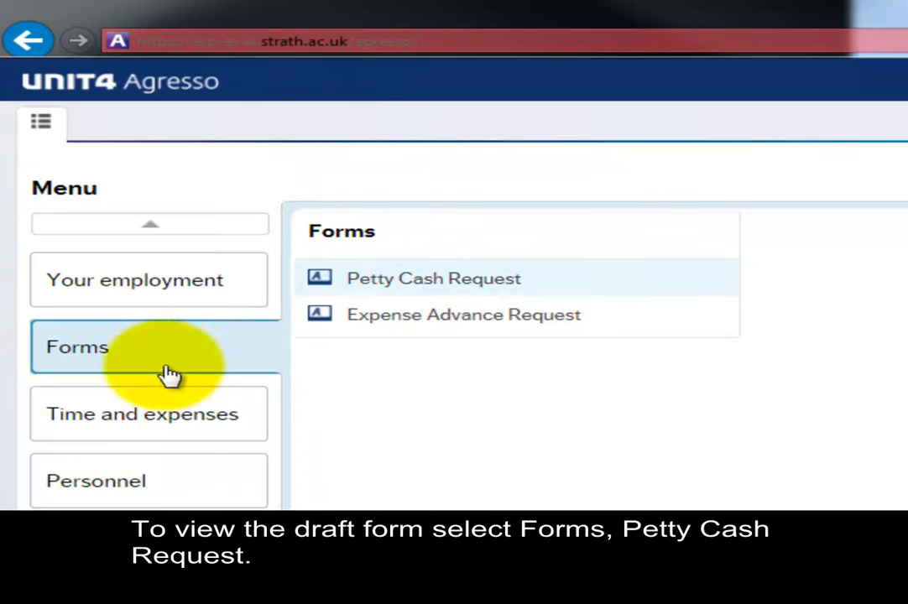
Open a Petty Cash Request form and load the saved draft by entering its form ID
left_click(401, 282)
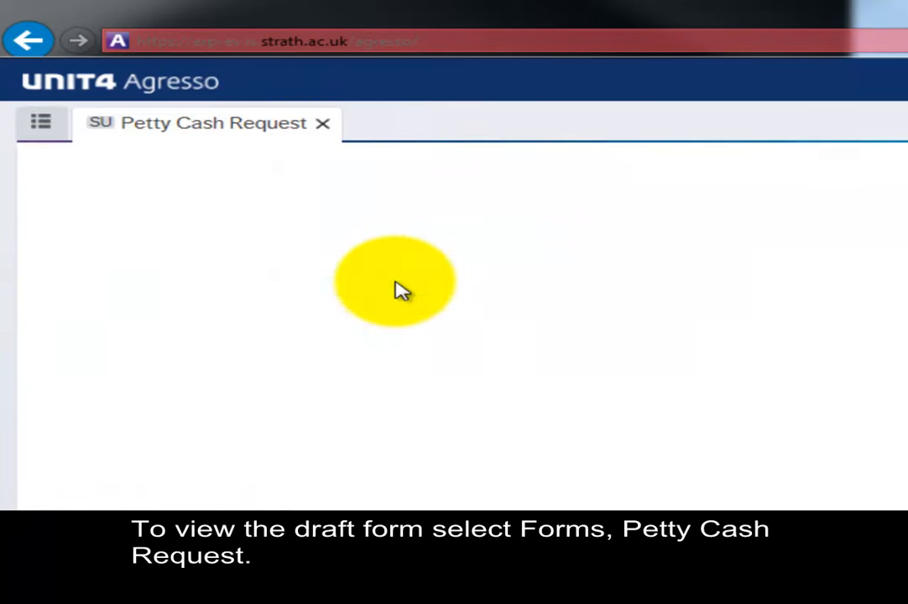
type("8")
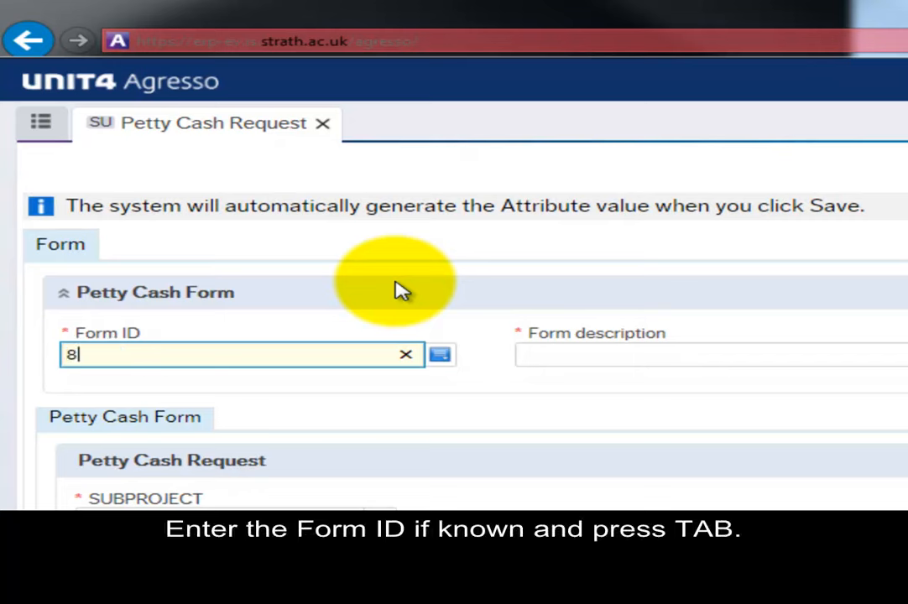
type("000094")
key("Tab")
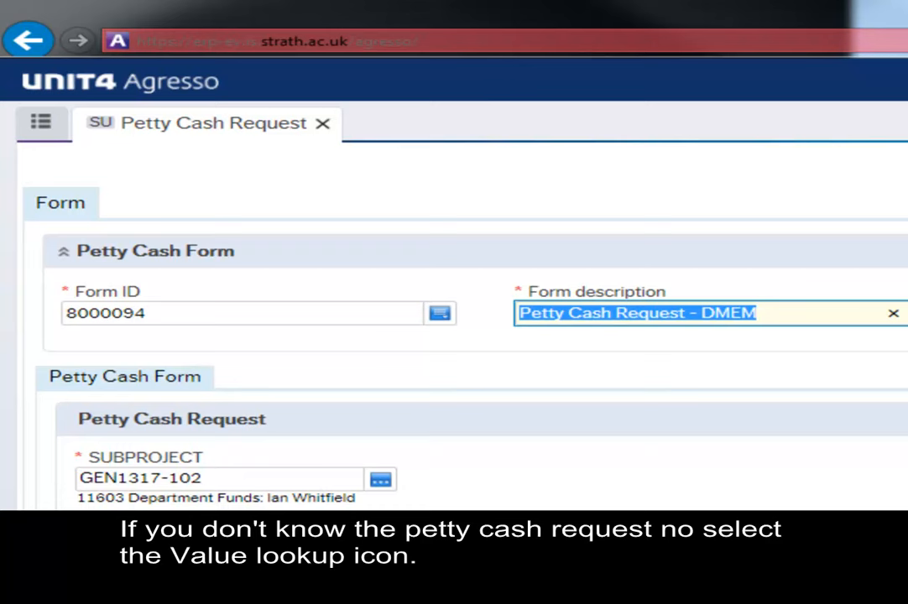
From a blank form, look up form IDs with status d and open the newly saved draft request
key("Tab")
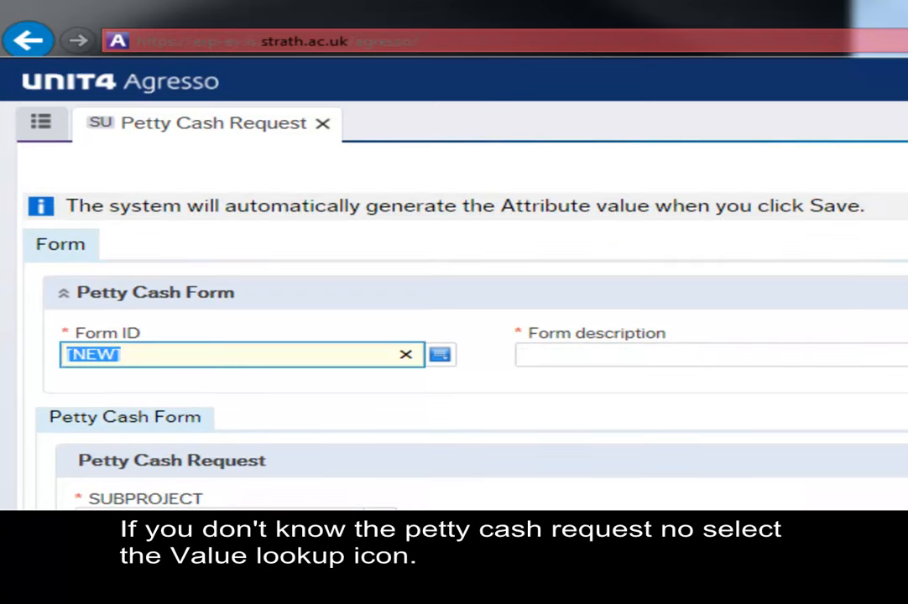
left_click(440, 357)
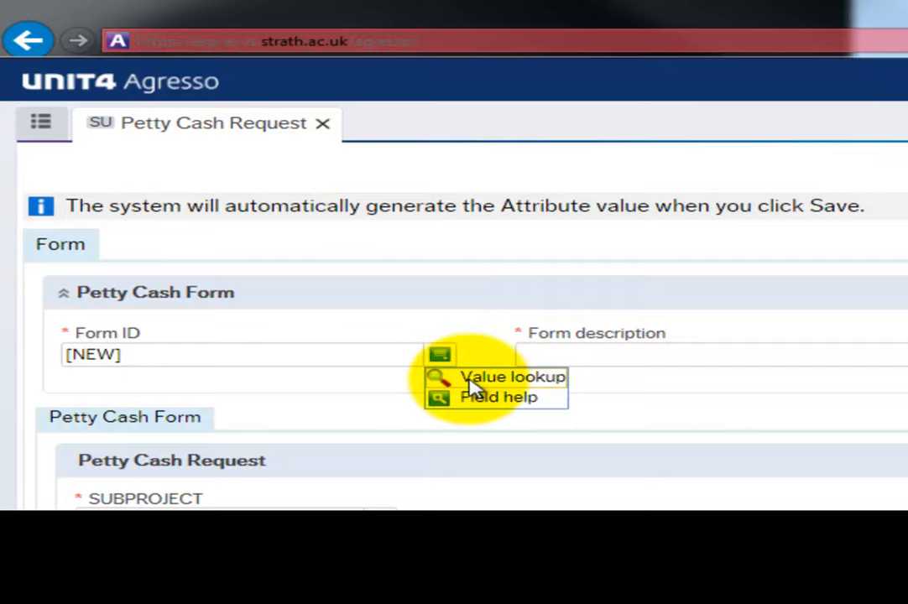
left_click(471, 382)
left_click(780, 260)
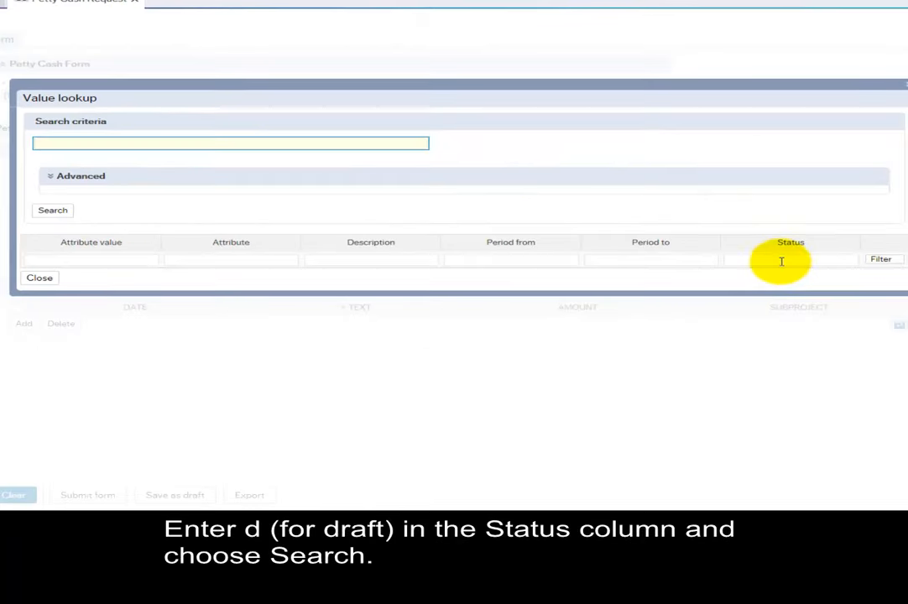
type("d")
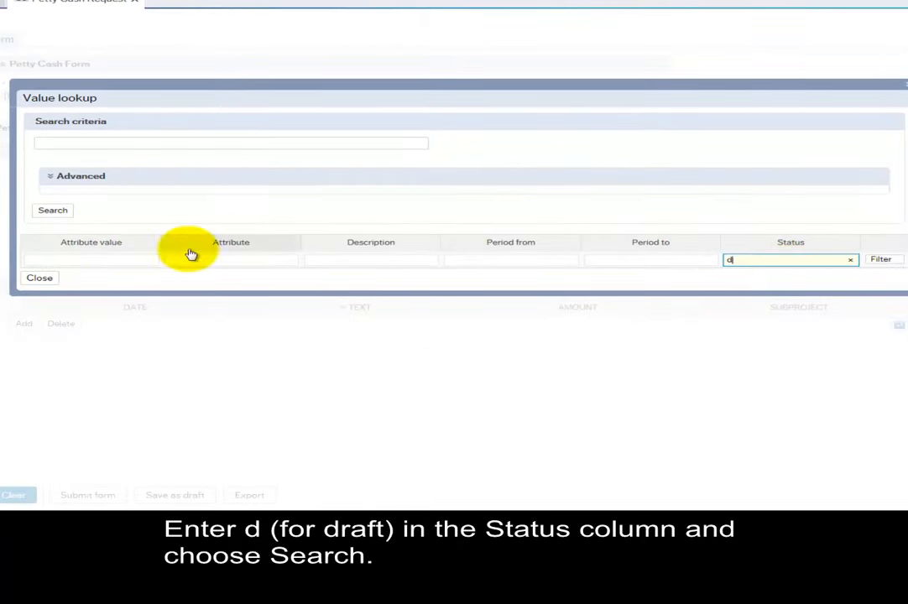
left_click(53, 210)
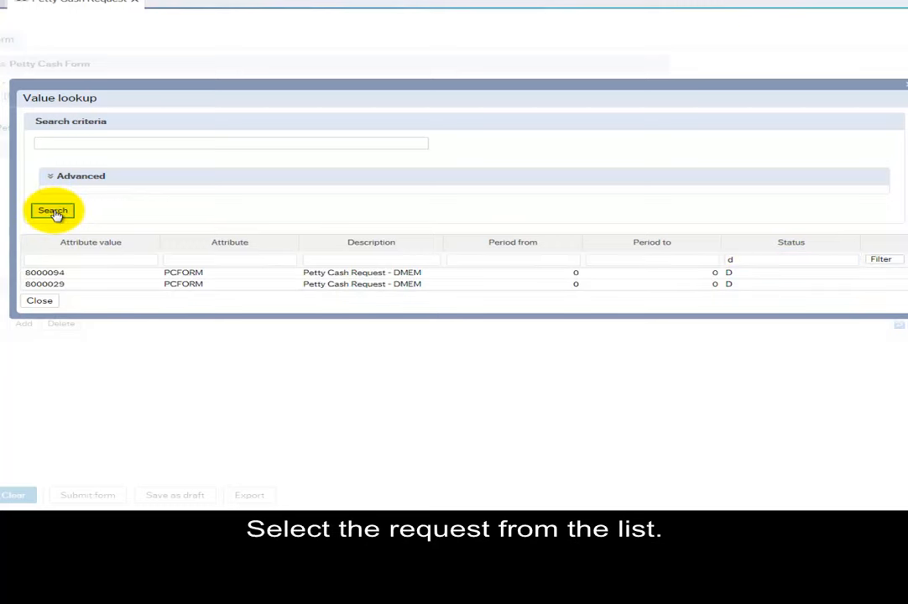
left_click(88, 277)
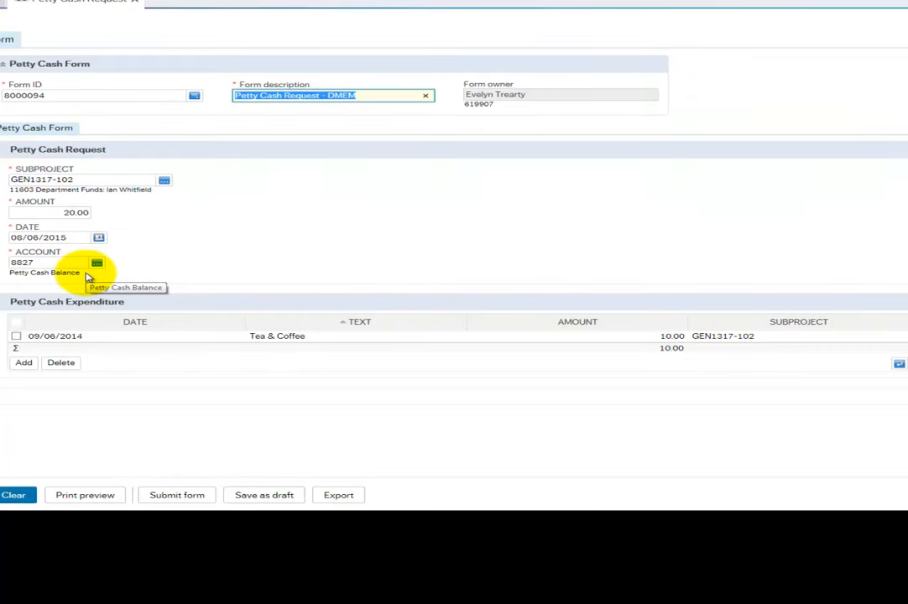
Add an expenditure line dated 09/06/2015 for Sandwiches for meeting, with amount 10 and subproject GEN1317-102
left_click(24, 365)
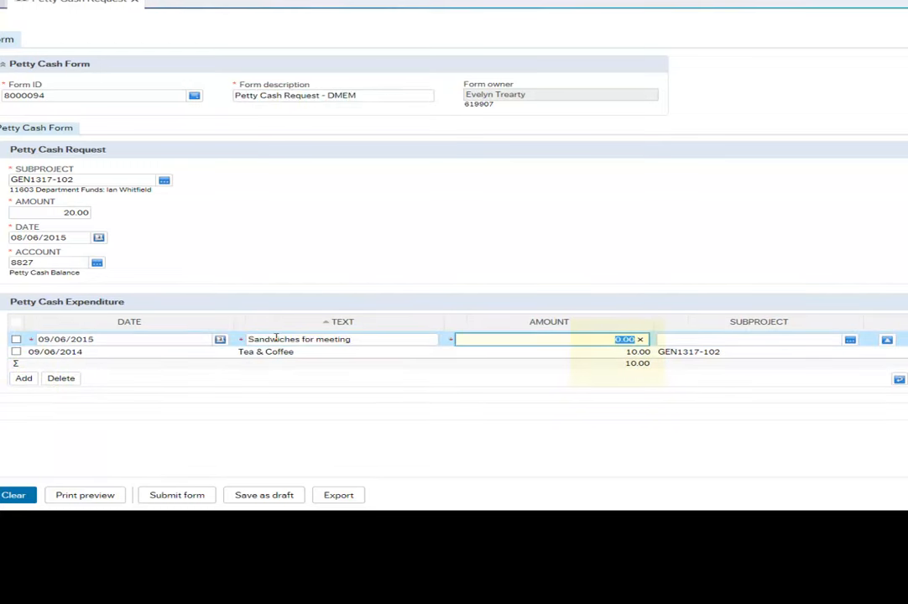
type("10")
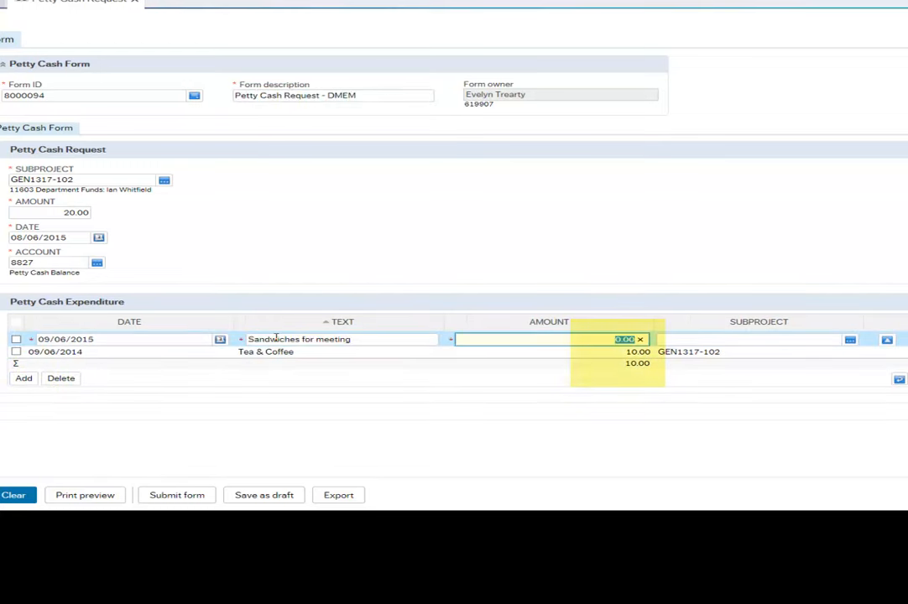
key("Tab")
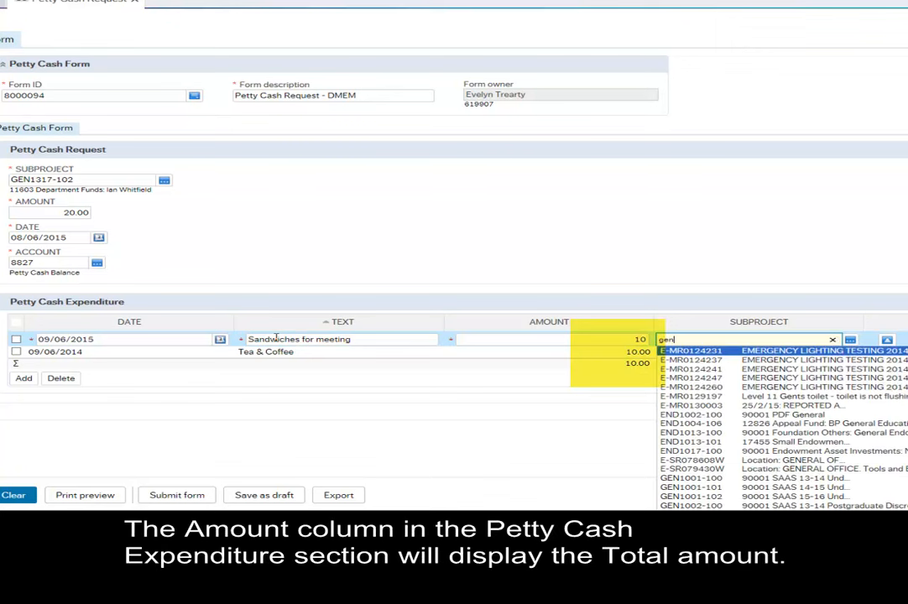
type("gen1317")
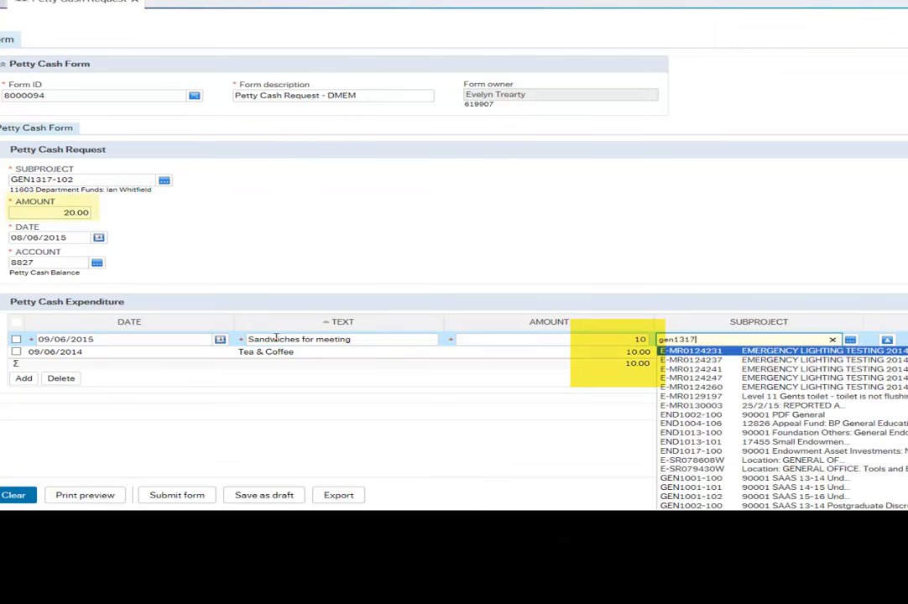
type("-102")
key("Return")
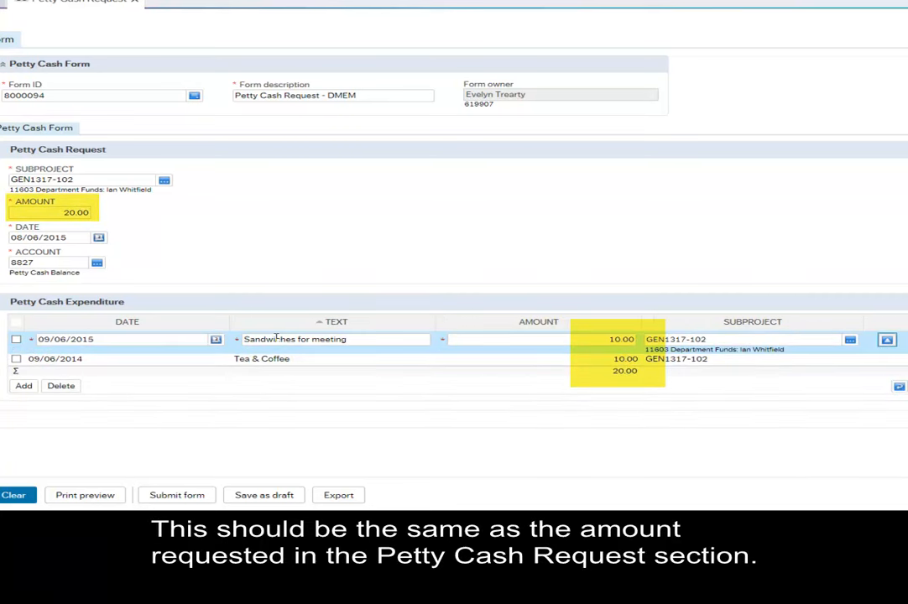
Print a copy of the form from its print preview on the Minolta Di3510 PS printer and close the preview window
left_click(81, 496)
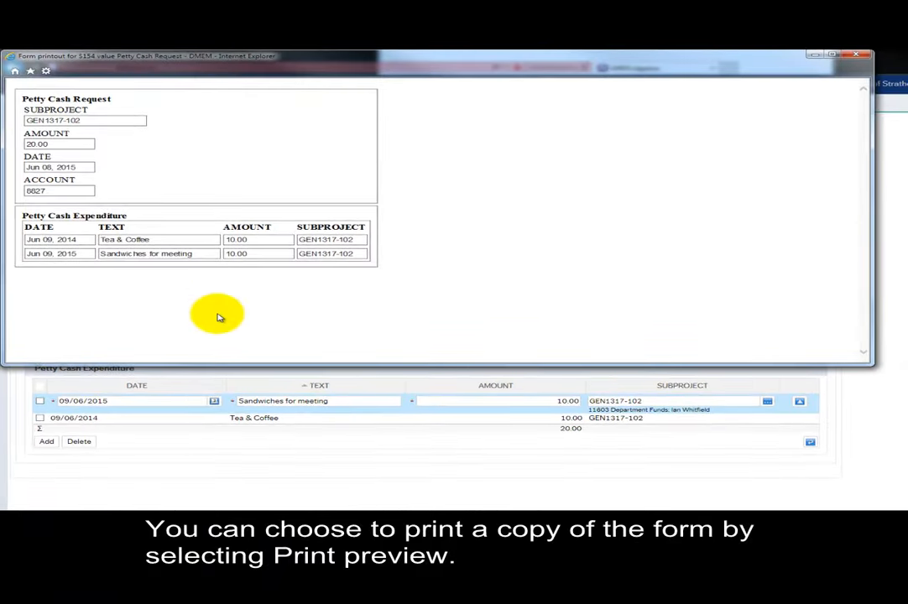
right_click(271, 155)
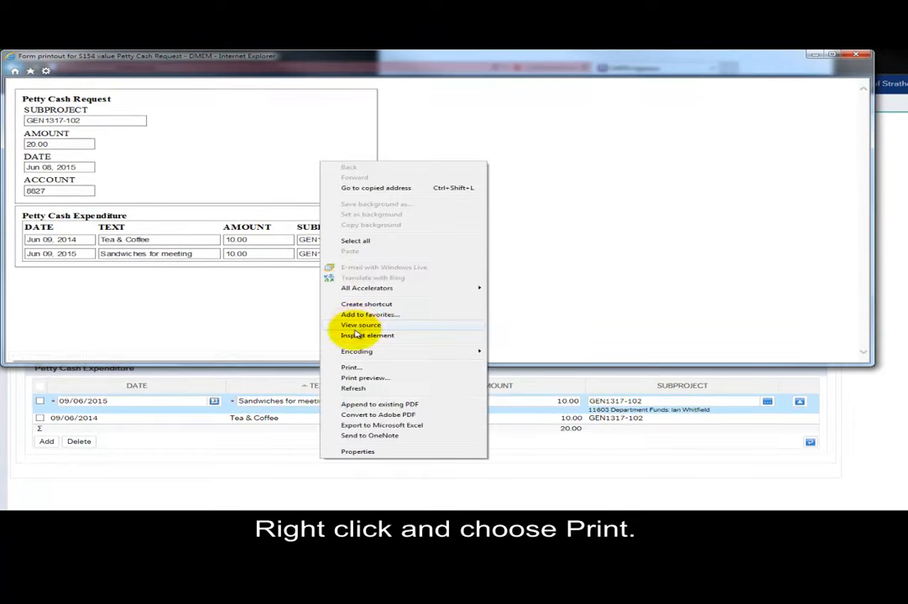
left_click(352, 366)
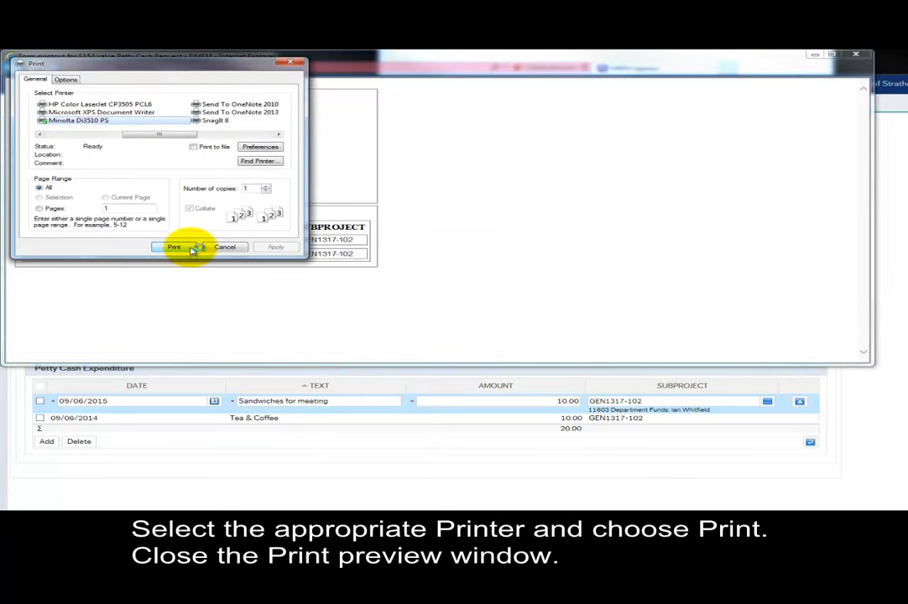
left_click(176, 247)
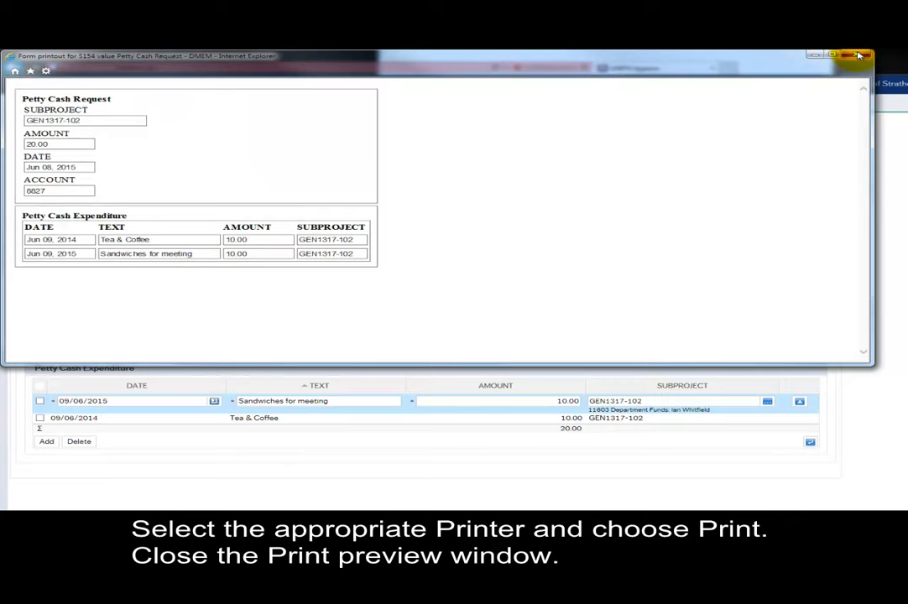
left_click(857, 55)
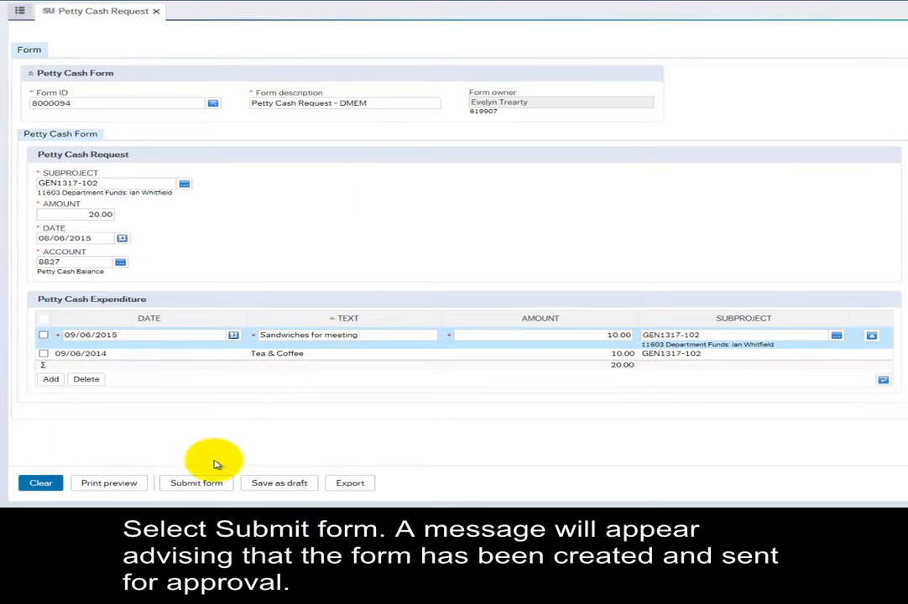
Submit the petty cash form for approval, note its request number and close the form
left_click(198, 484)
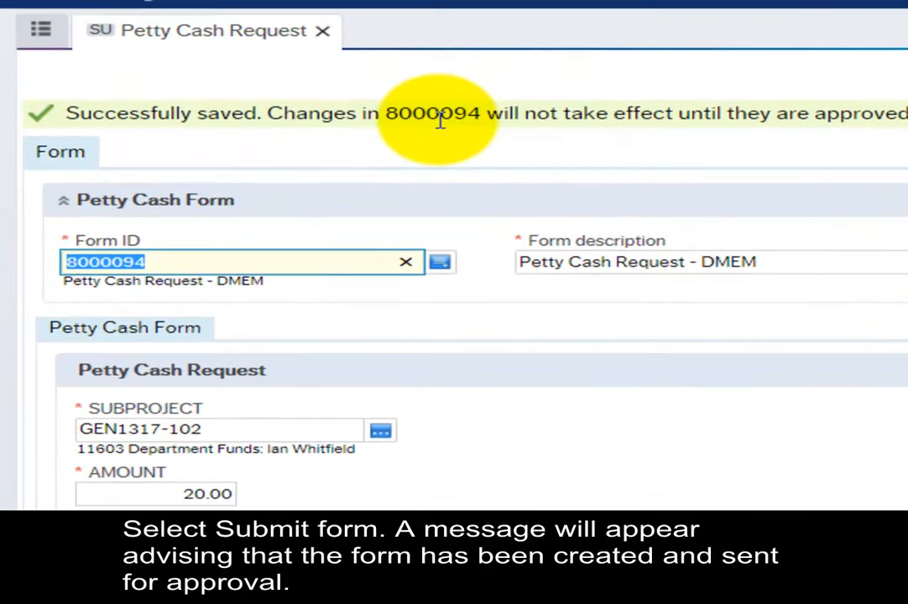
double_click(440, 119)
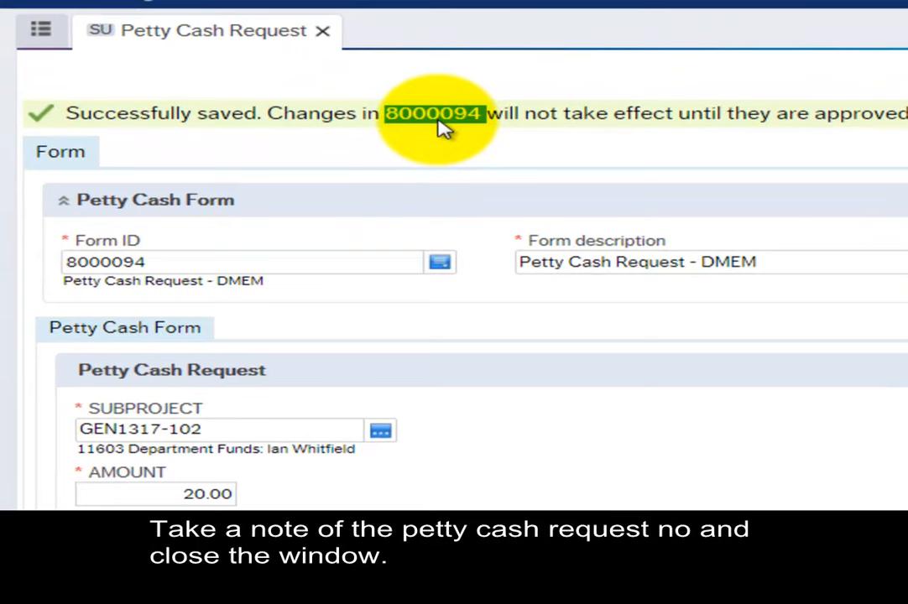
left_click(322, 31)
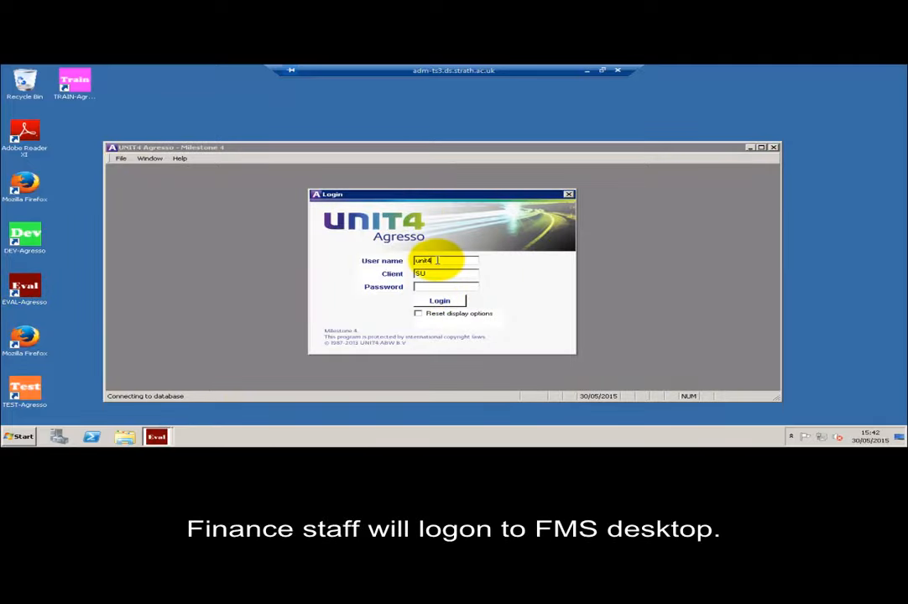
Switch to the UNIT4 Agresso desktop client and log in to client SU with the finance user name and account password
key("BackSpace")
type("70")
key("Tab")
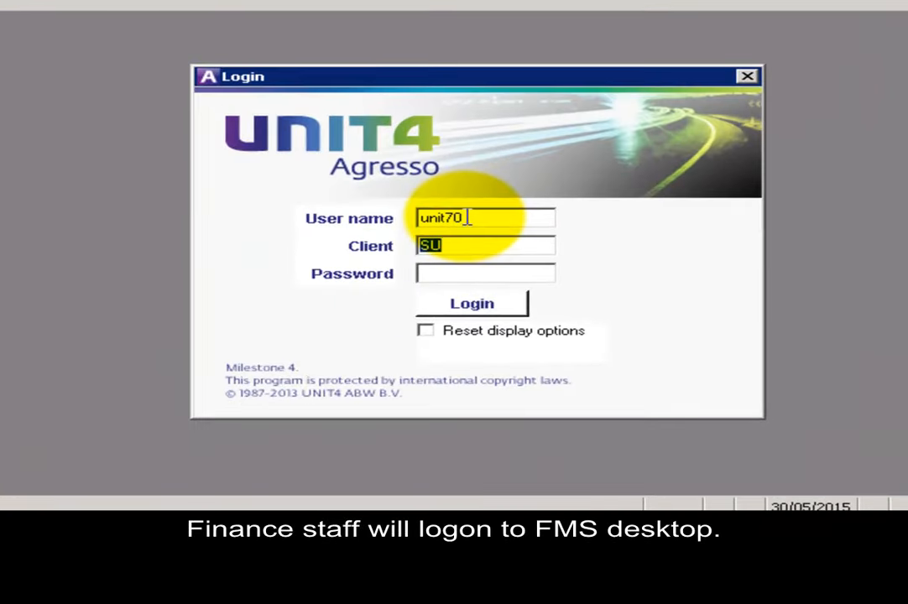
key("Tab")
type("••••••")
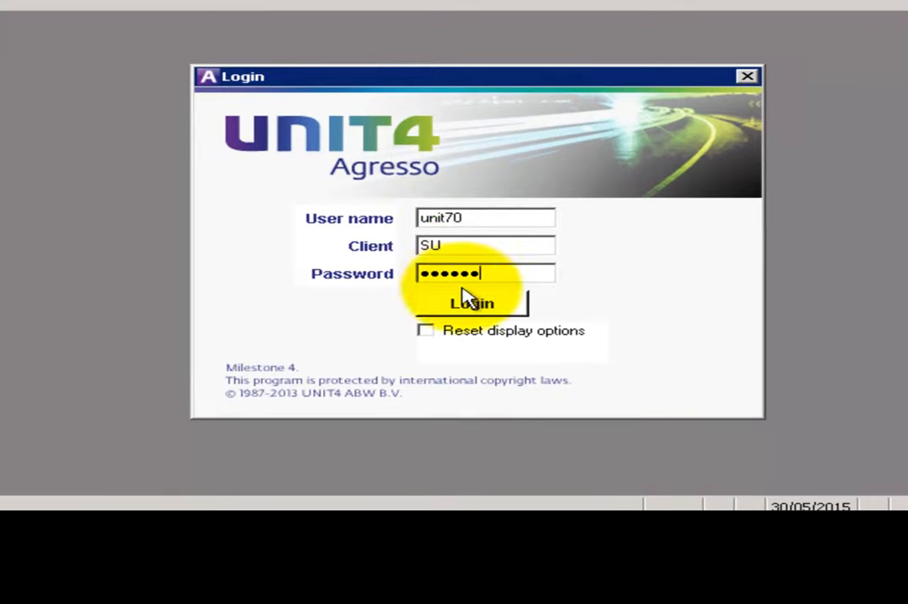
left_click(466, 307)
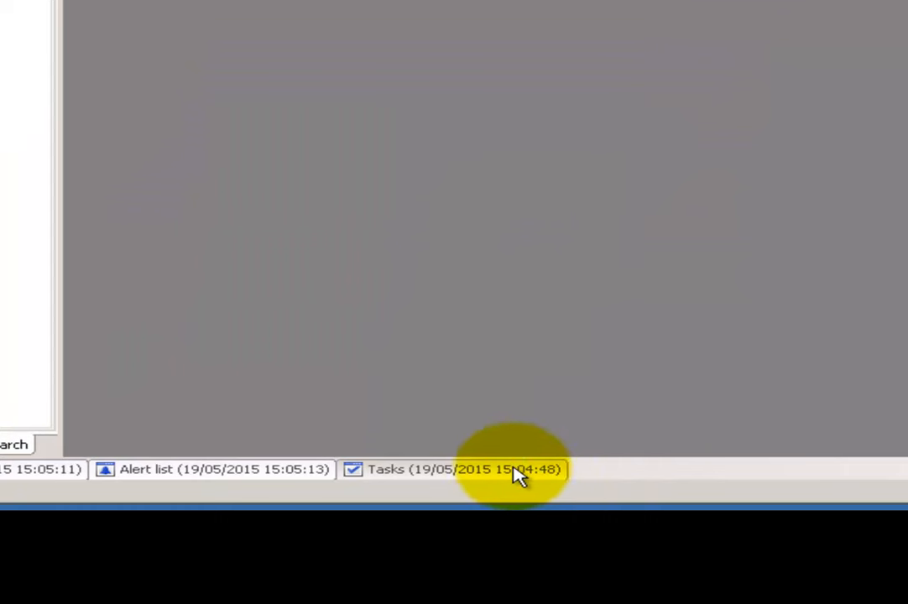
Open a Petty Cash approval task from the task list and go to the last form awaiting approval
left_click(511, 474)
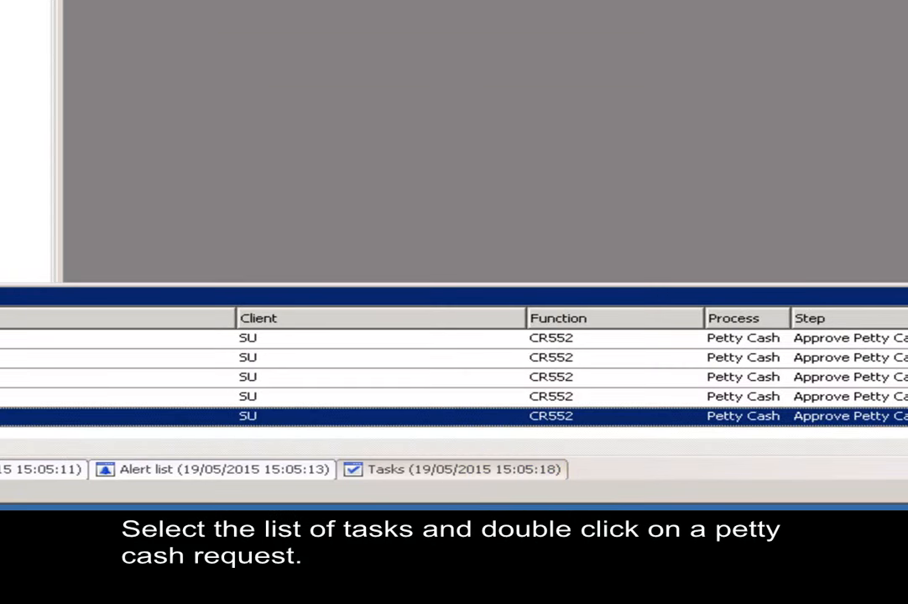
double_click(759, 417)
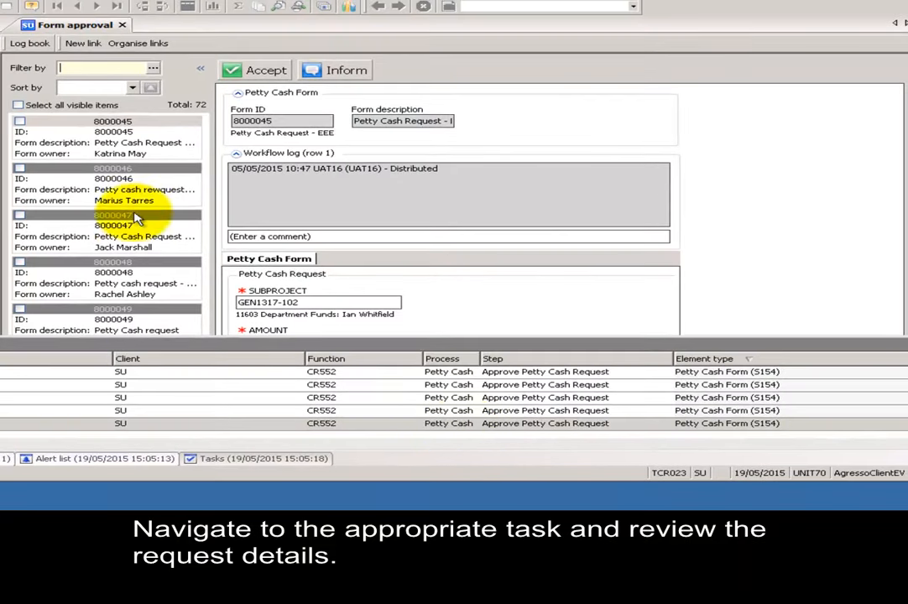
left_click(208, 155)
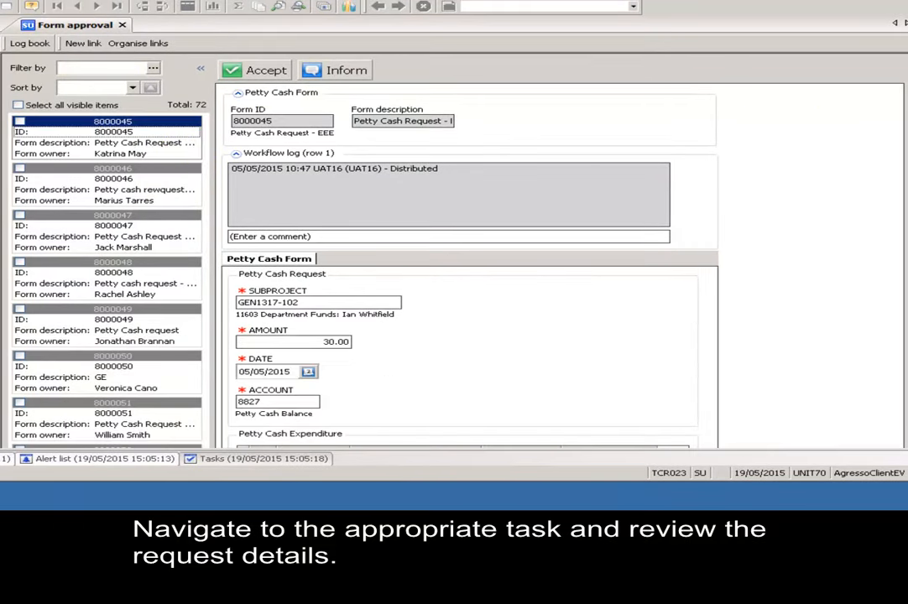
scroll(295, 267, "down", 3)
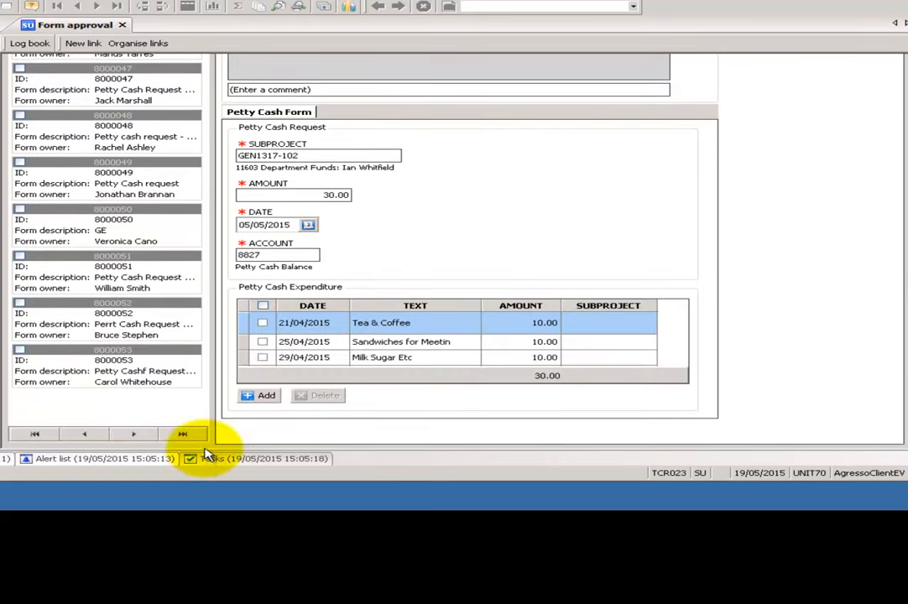
left_click(182, 433)
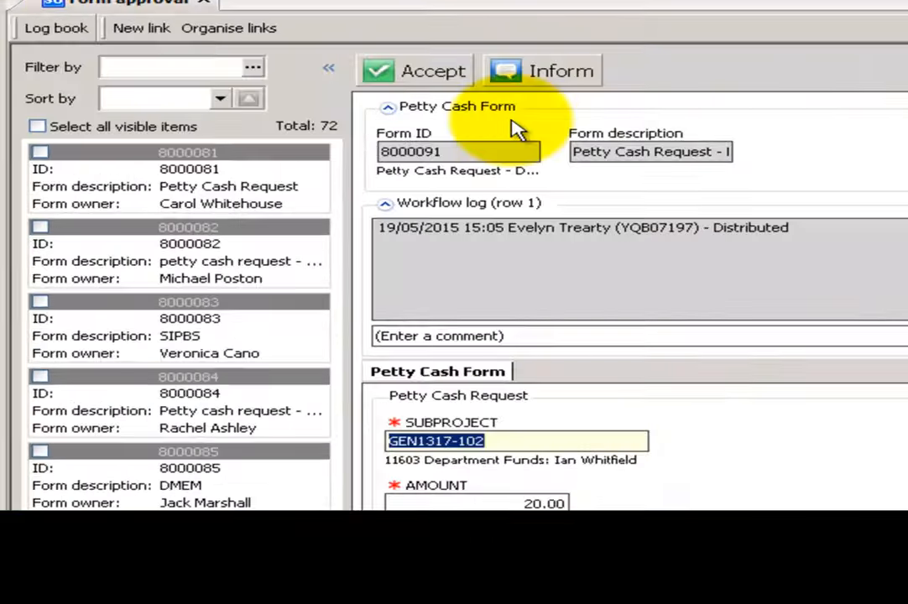
Inform the requester with the message "Funds will be available for collection from the Banking Team within 48 hours."
left_click(541, 74)
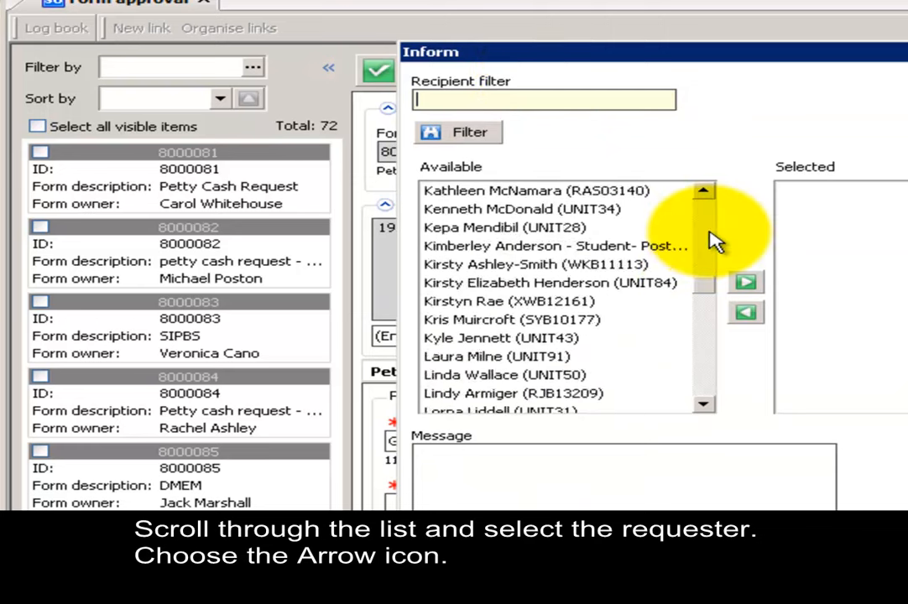
left_click(709, 232)
left_click(709, 234)
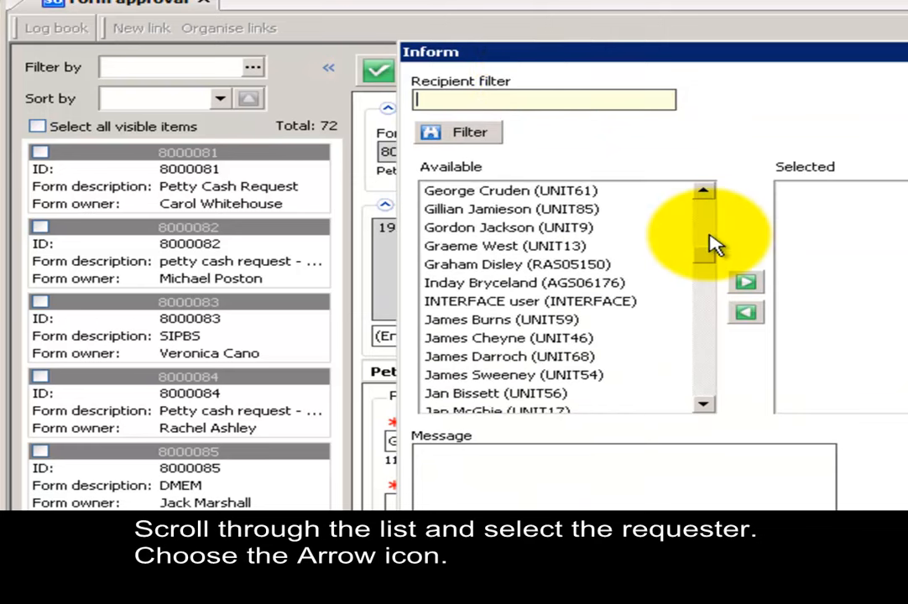
left_click(710, 237)
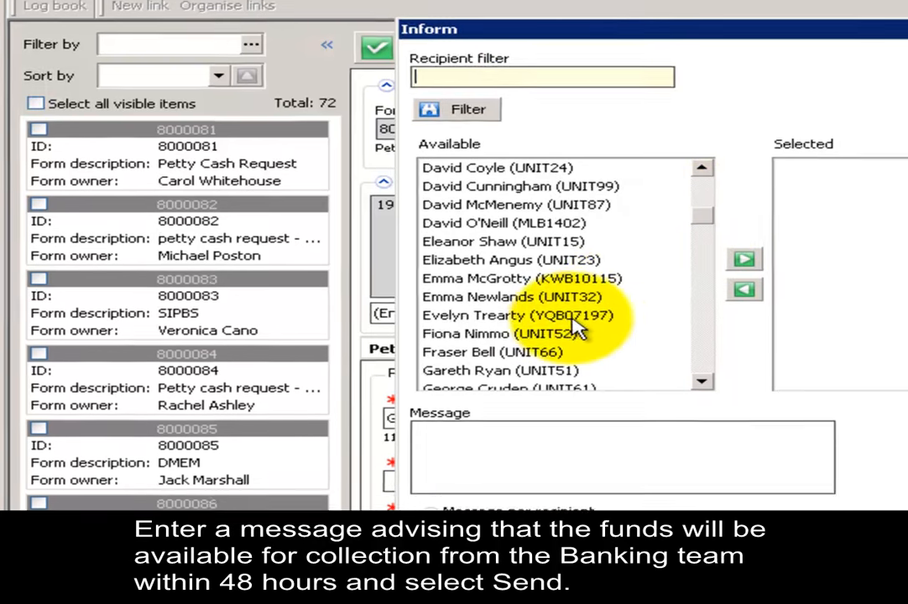
left_click(537, 338)
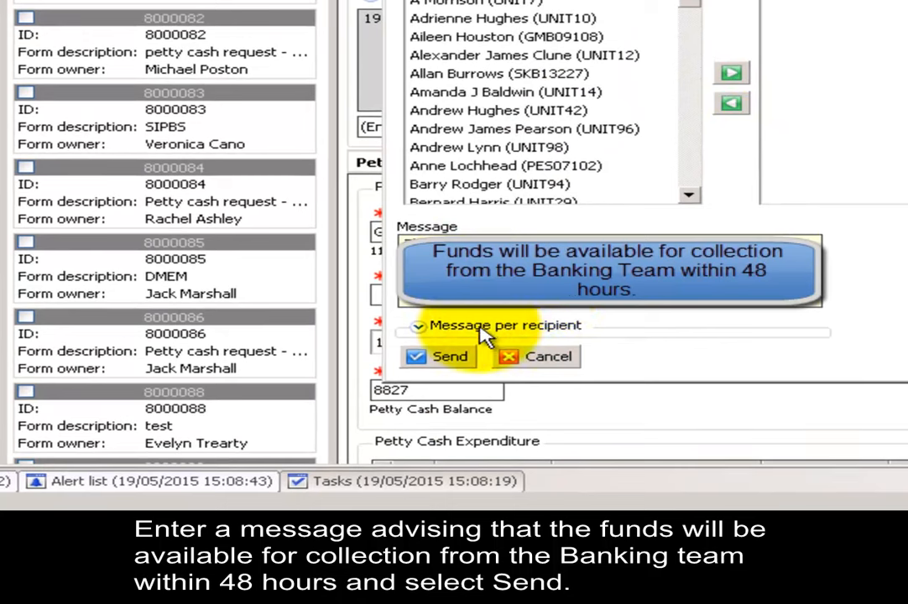
left_click(445, 355)
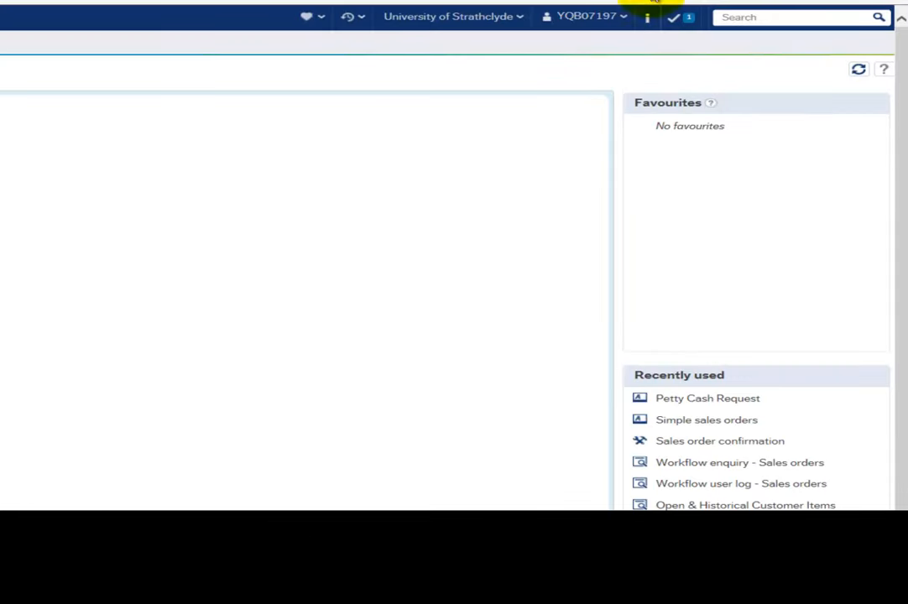
Back in the requester's web client, open the Approve Petty Cash Request (Inform) task for GEN1317-102 from the pending tasks
left_click(682, 18)
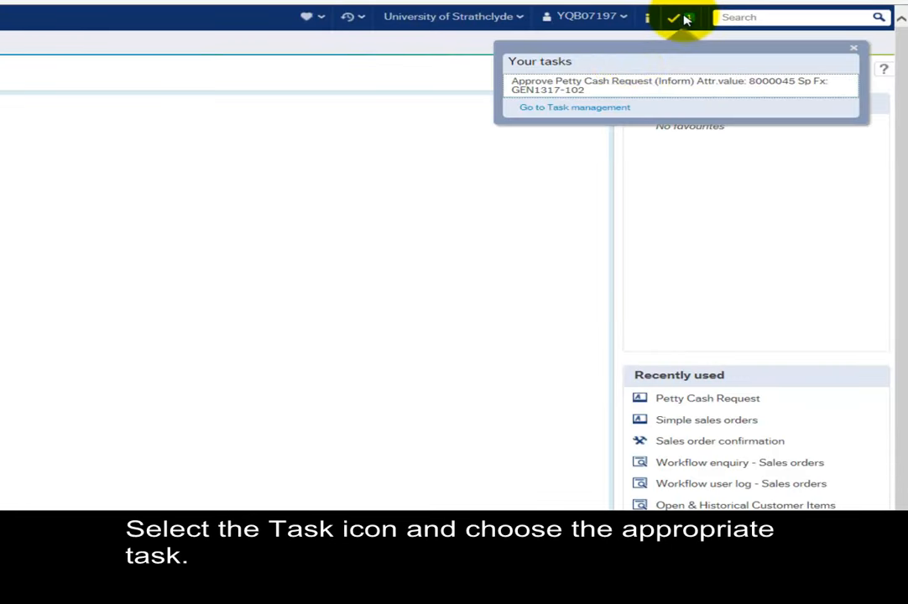
left_click(579, 87)
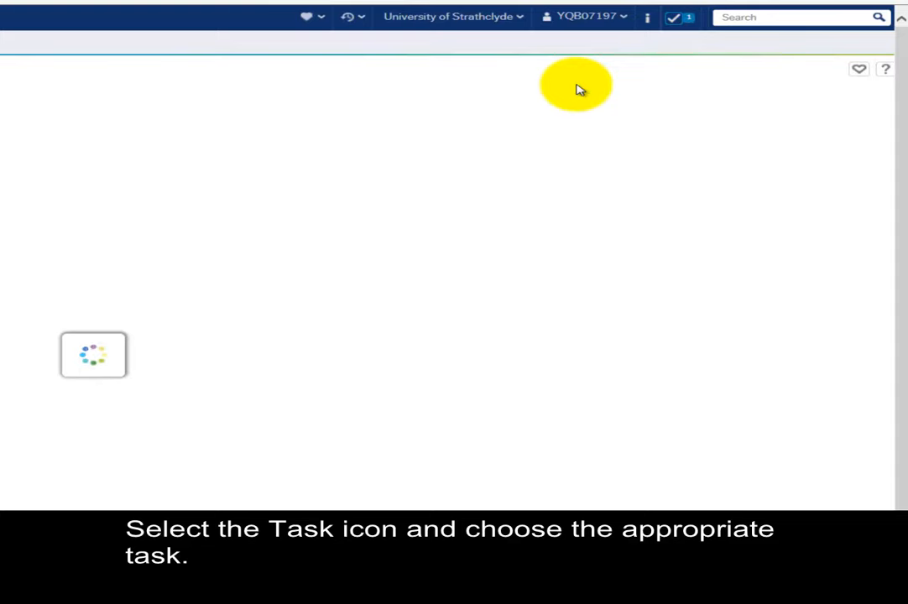